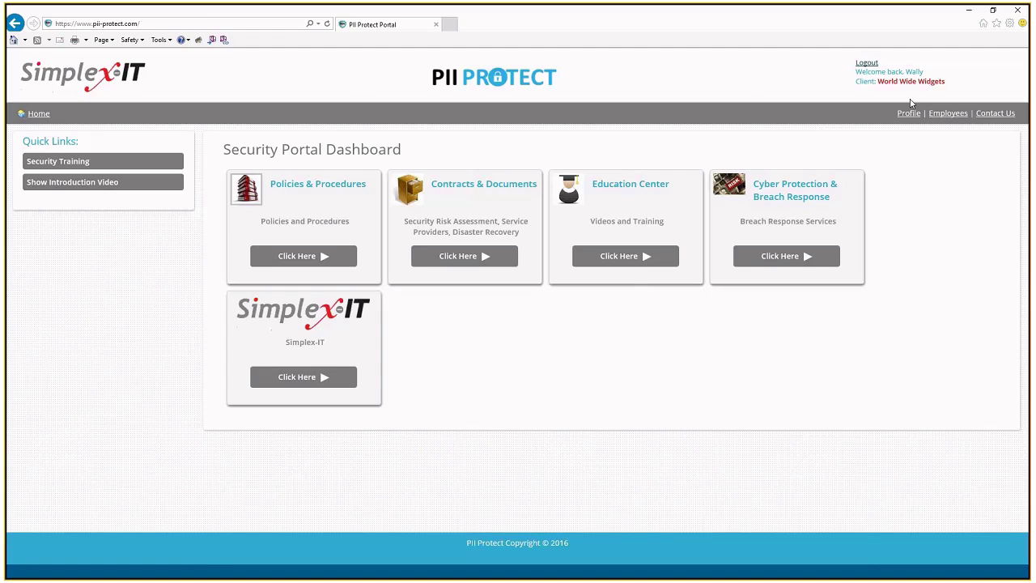
Step: From the Employees list, start a new employee entry via New Employee under Actions
left_click(941, 114)
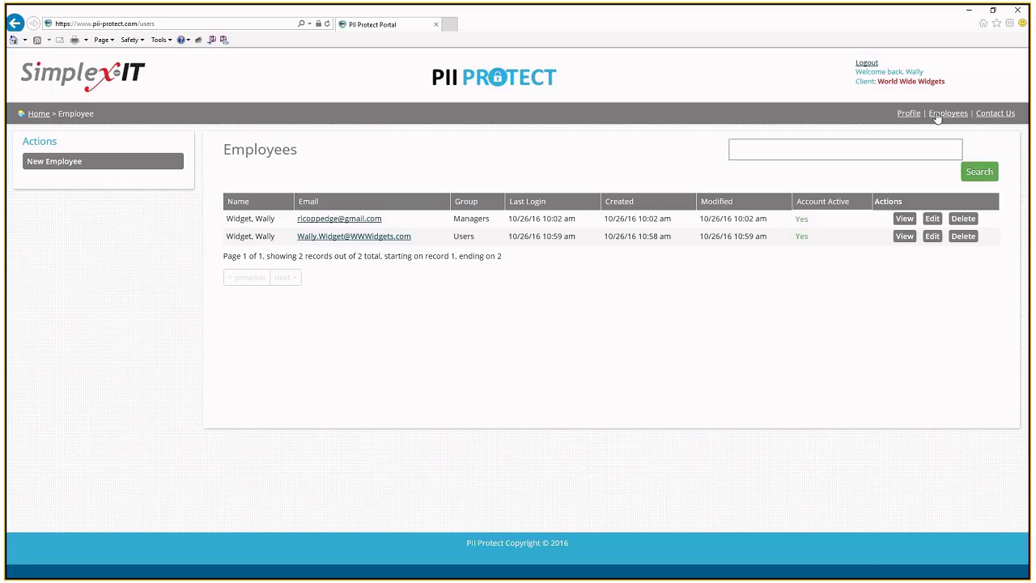
left_click(75, 162)
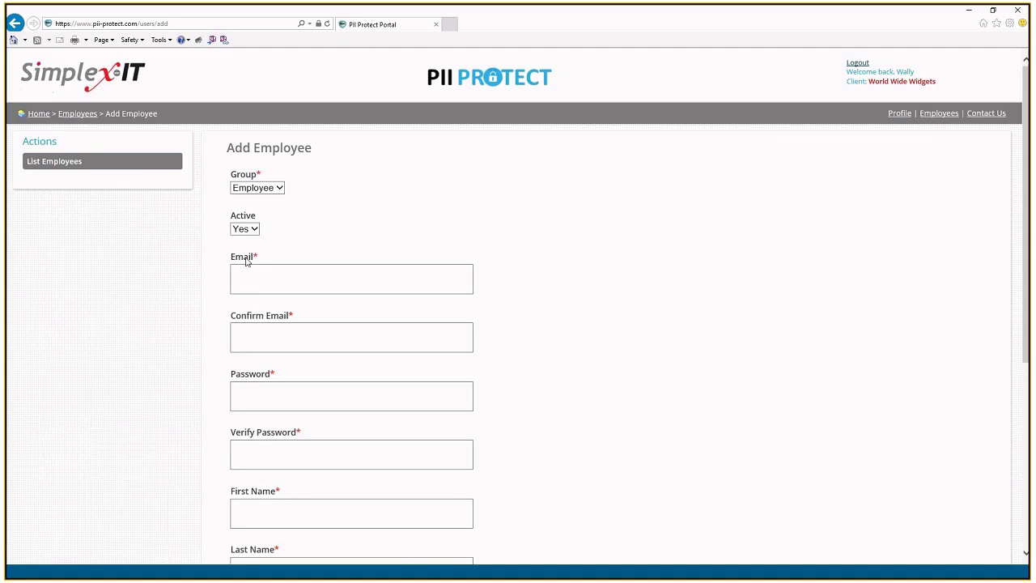
Step: Enter the new employee's e-mail address and paste the same address into the confirmation field
left_click(318, 285)
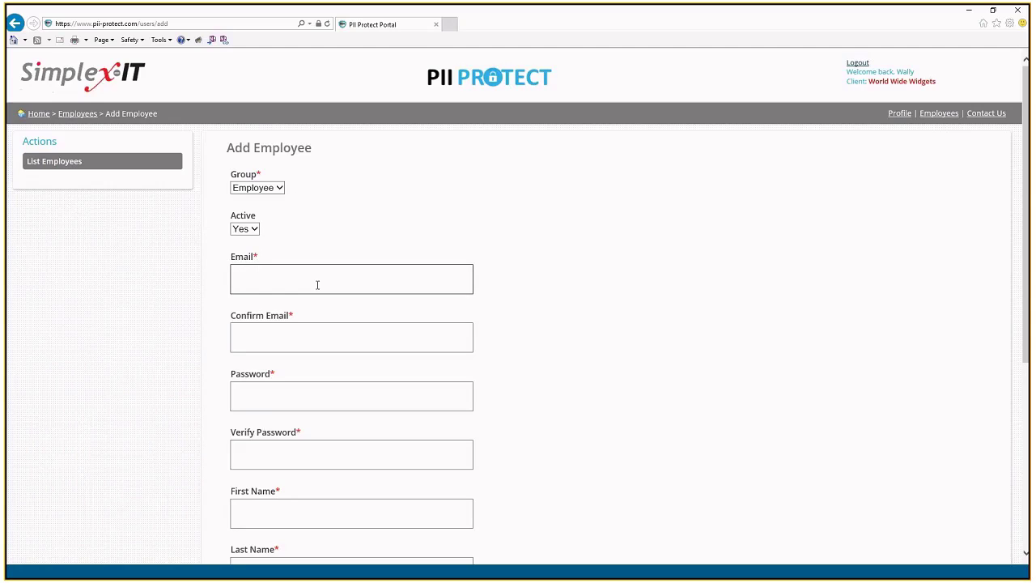
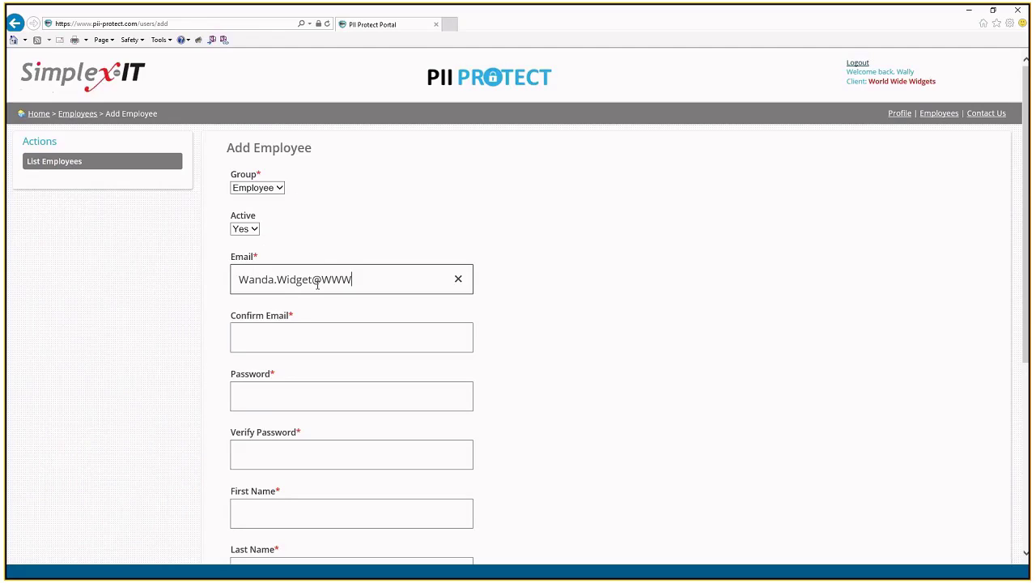
key("ctrl+a")
key("ctrl+c")
key("Tab")
key("ctrl+v")
Step: Fill in the password twice, then the employee's first and last name
key("Tab")
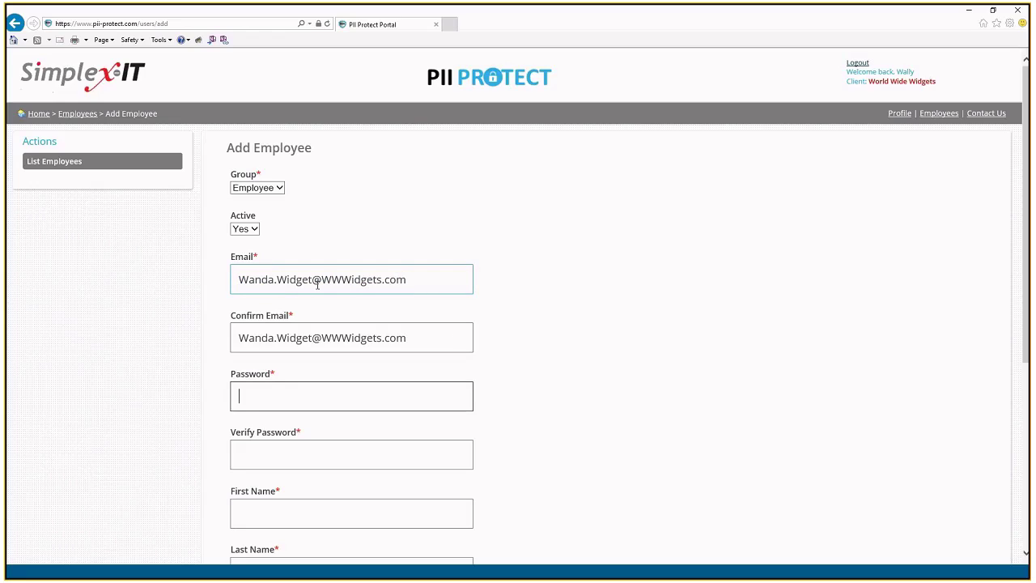
type("••••••••")
key("Tab")
type("••••••••")
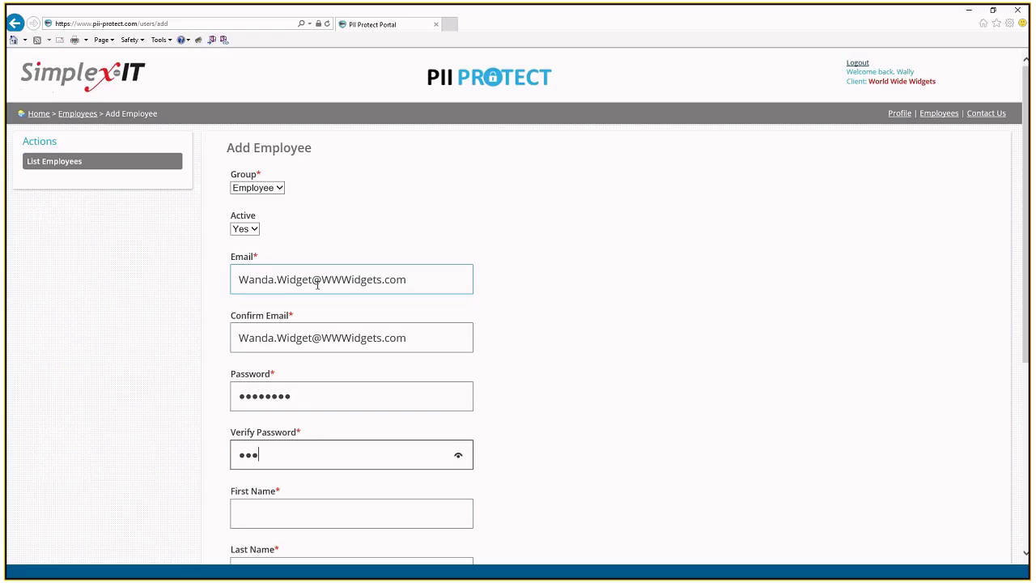
key("Tab")
type("Wand")
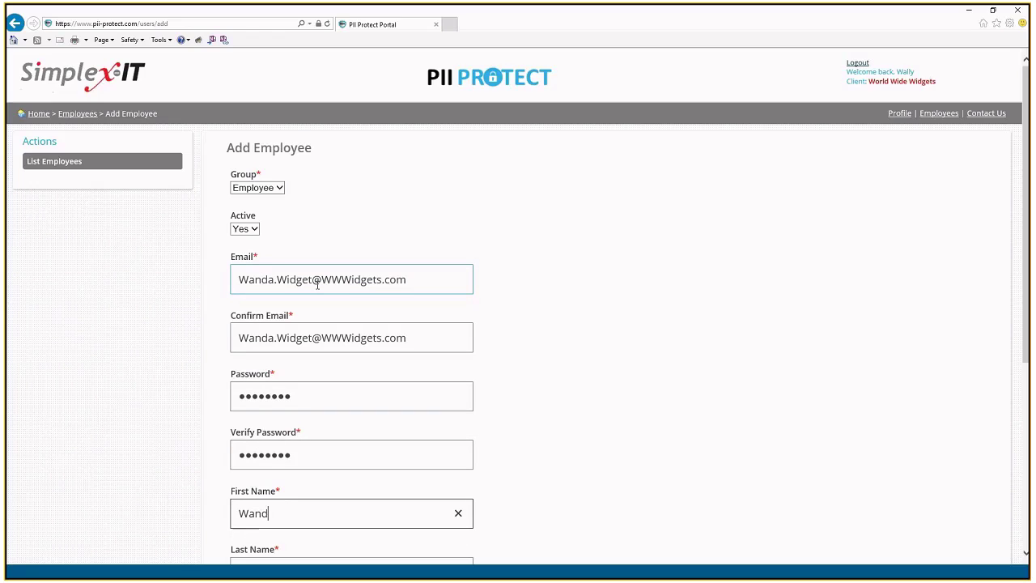
type("a")
key("Tab")
type("Widget")
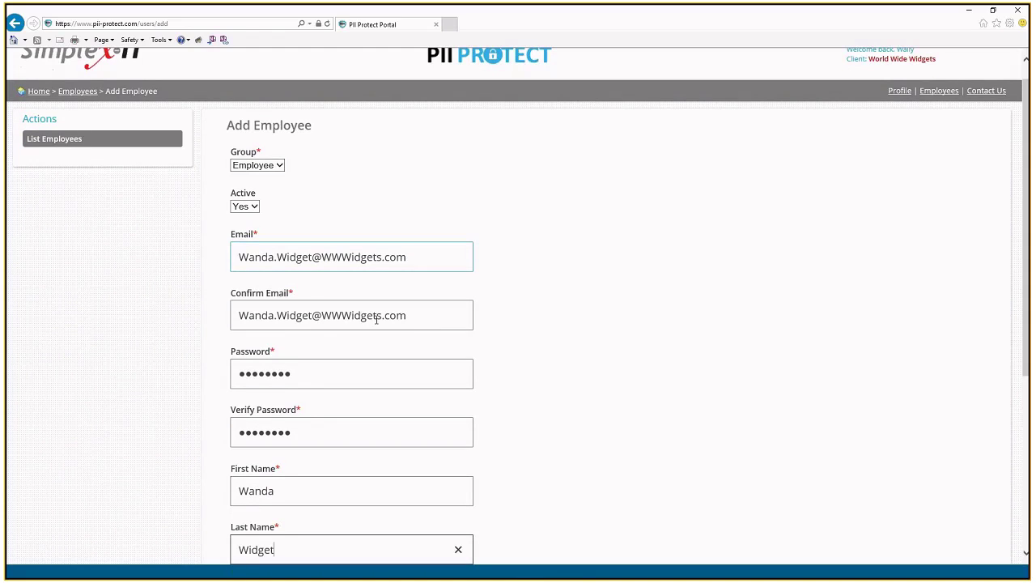
scroll(375, 327, "down", 5)
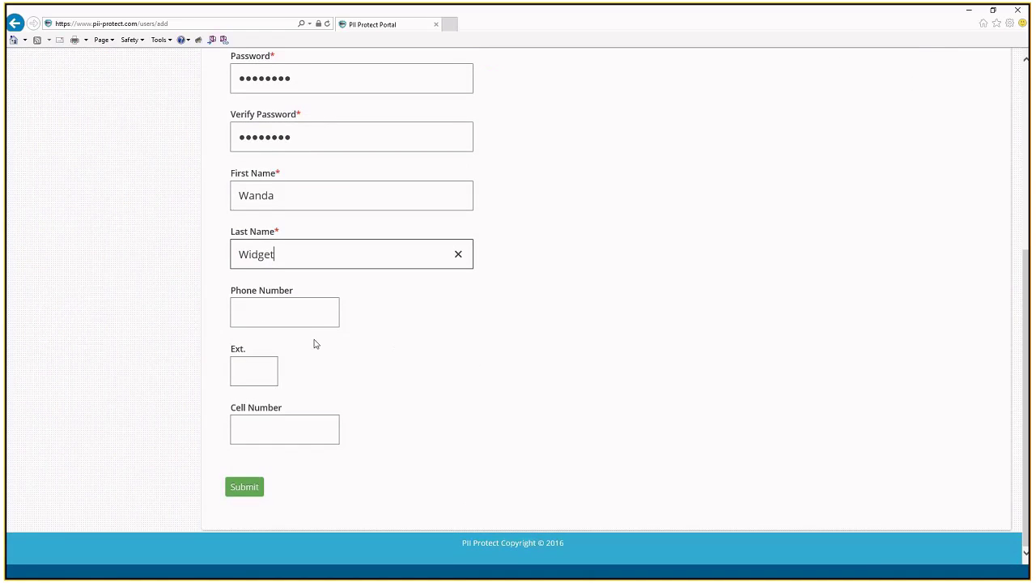
Step: Submit the new employee form, which reports a password mismatch
left_click(233, 490)
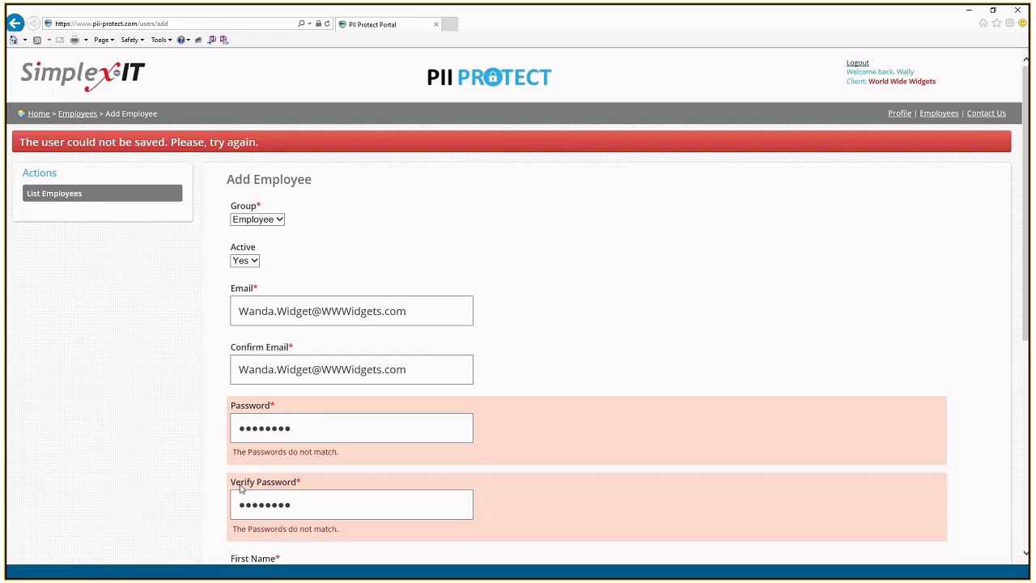
scroll(176, 298, "down", 4)
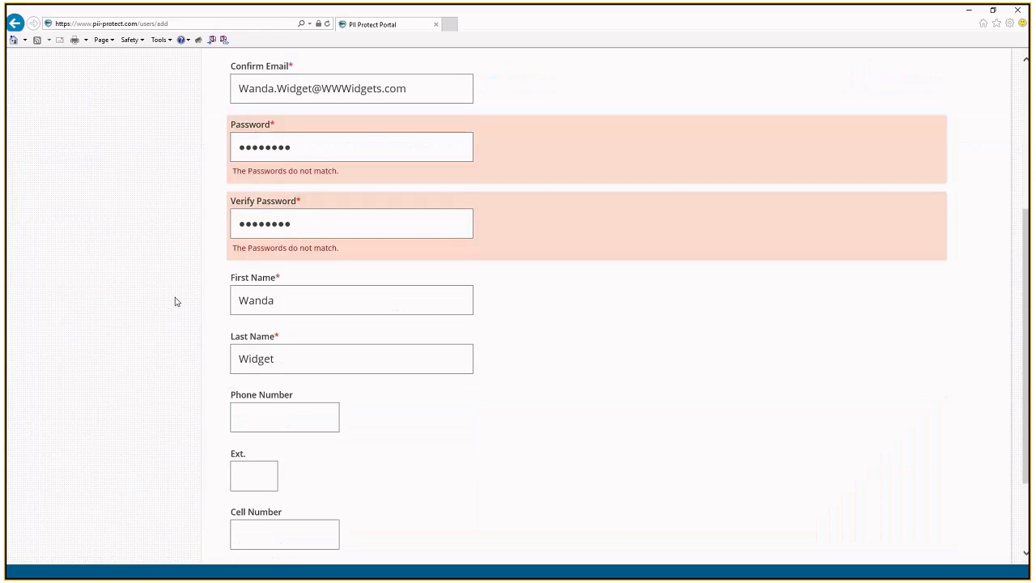
scroll(210, 287, "up", 1)
scroll(270, 268, "up", 1)
Step: Re-enter matching Password and Verify Password values and submit the employee record
left_click_drag(298, 276, 234, 281)
type("•••••••")
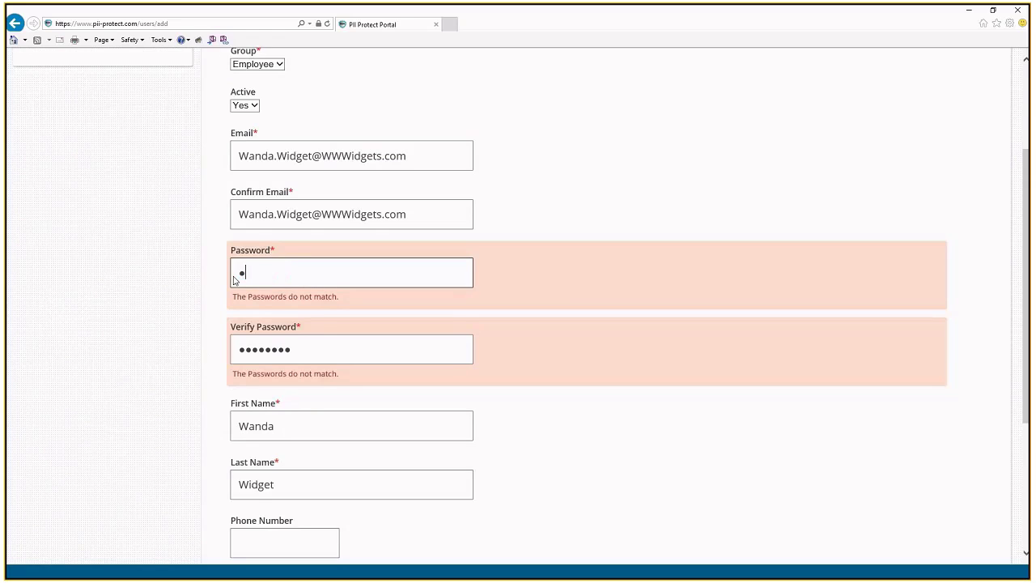
type("•")
key("Tab")
type("••")
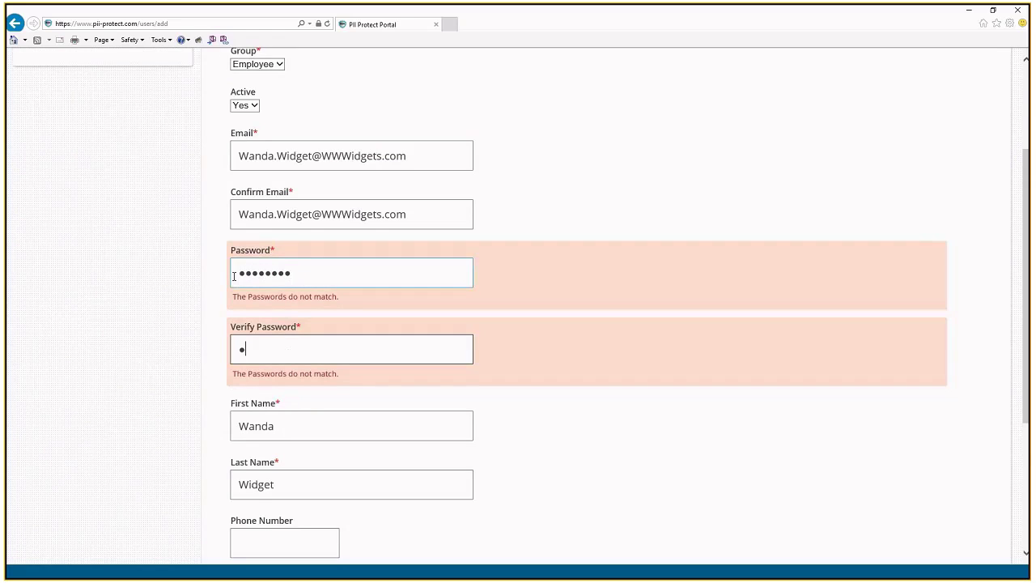
key("BackSpace")
type("•••••••")
key("Tab")
scroll(169, 369, "down", 1)
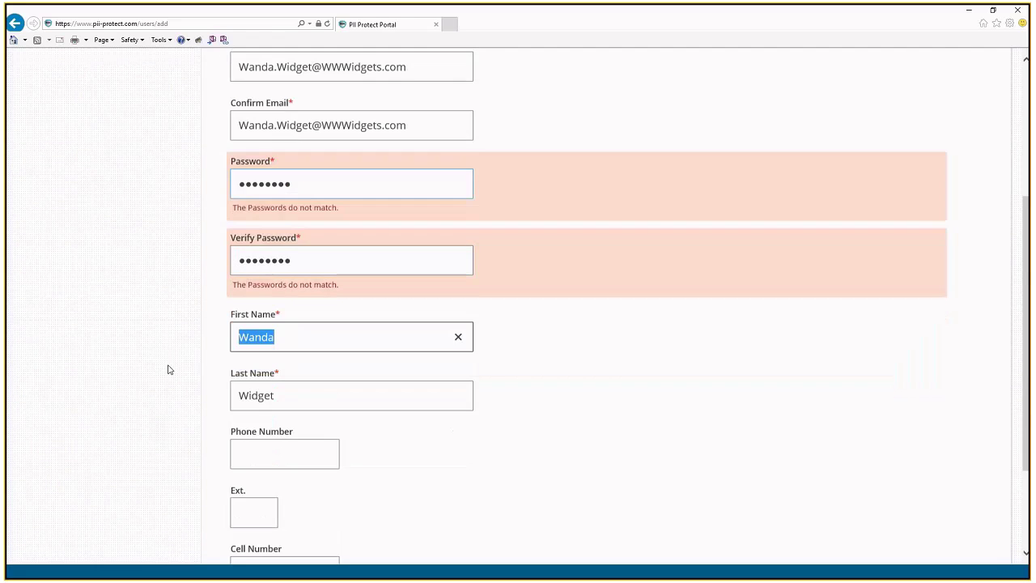
scroll(168, 369, "down", 2)
left_click(238, 487)
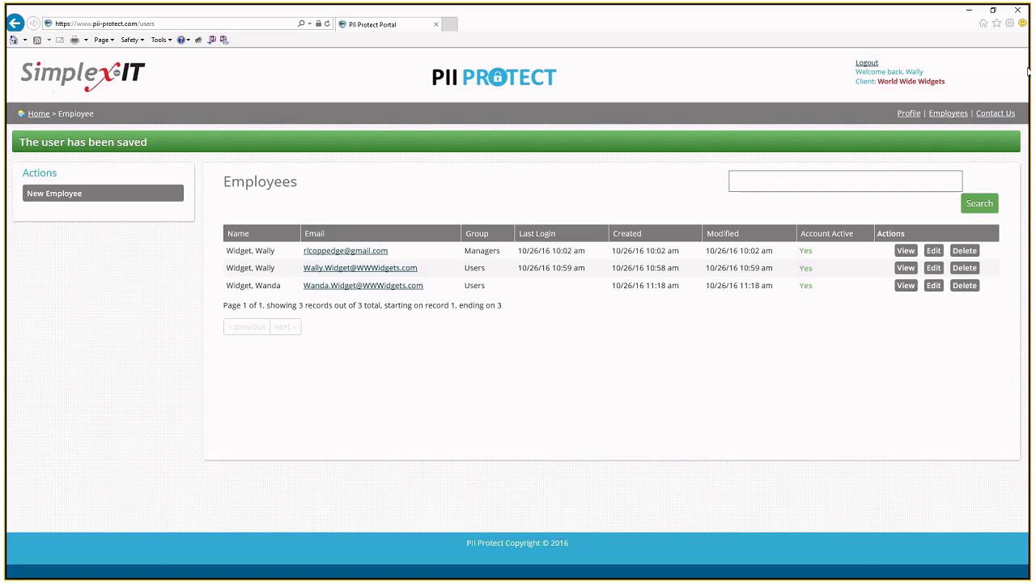
Step: Return to the dashboard via the Home breadcrumb, where the introduction video starts playing
left_click(38, 113)
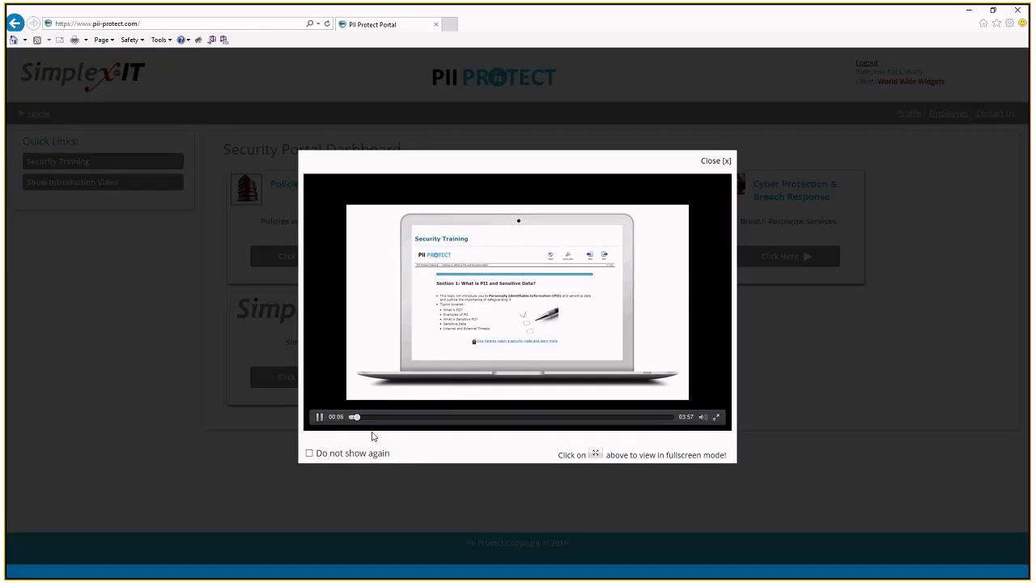
Step: Pause the introduction video, skip ahead to about 00:44, play it briefly, then close it
left_click(319, 417)
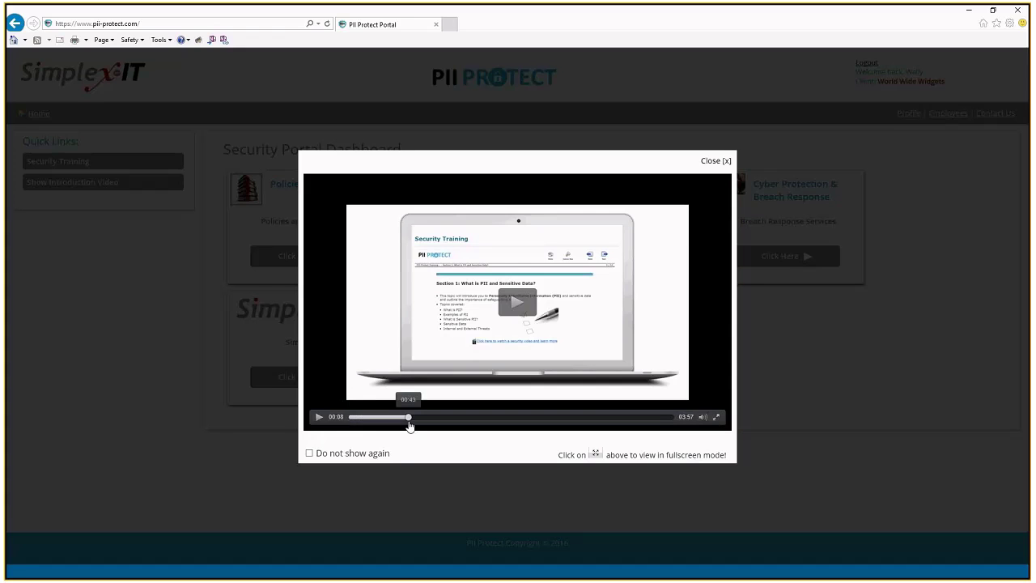
left_click_drag(356, 422, 409, 421)
left_click(320, 417)
left_click(320, 417)
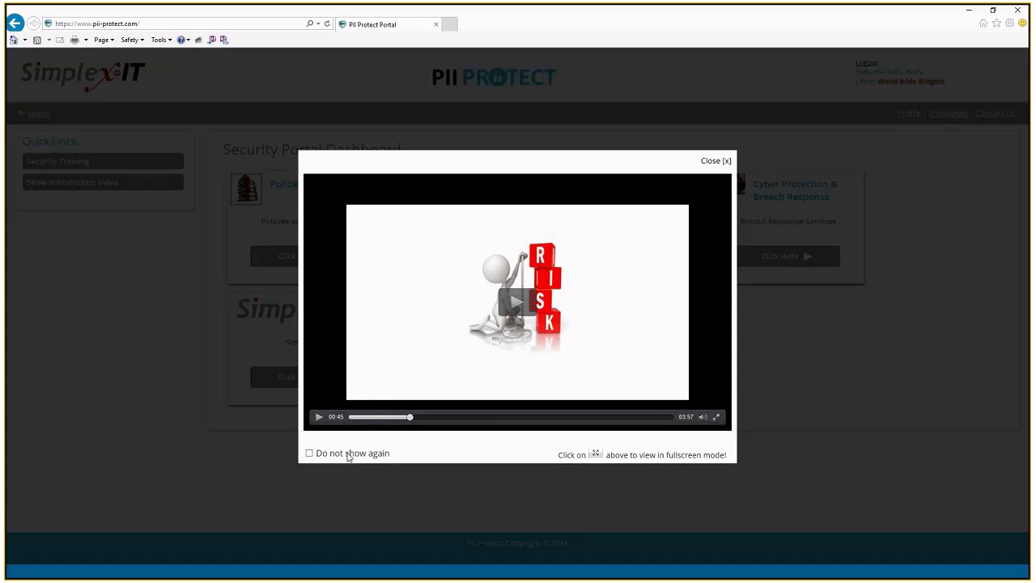
left_click(719, 163)
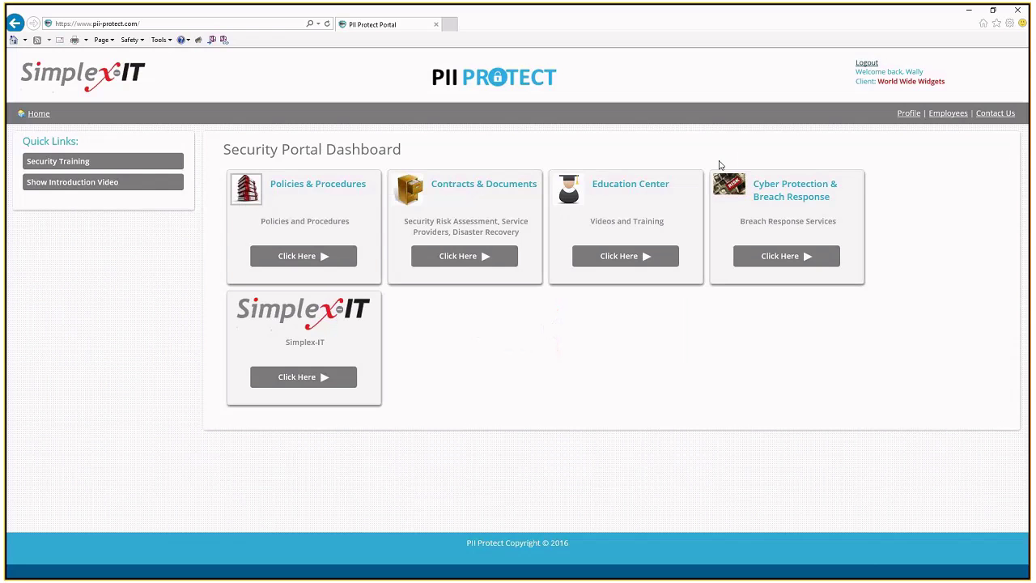
Step: Open the Security Training quick link and enter the Education Center
left_click(100, 166)
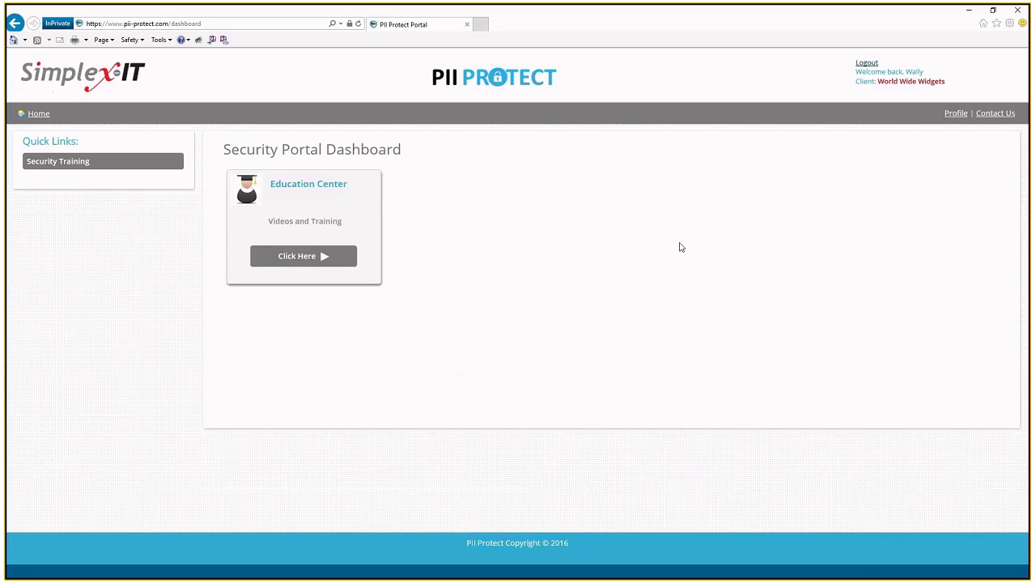
left_click(317, 264)
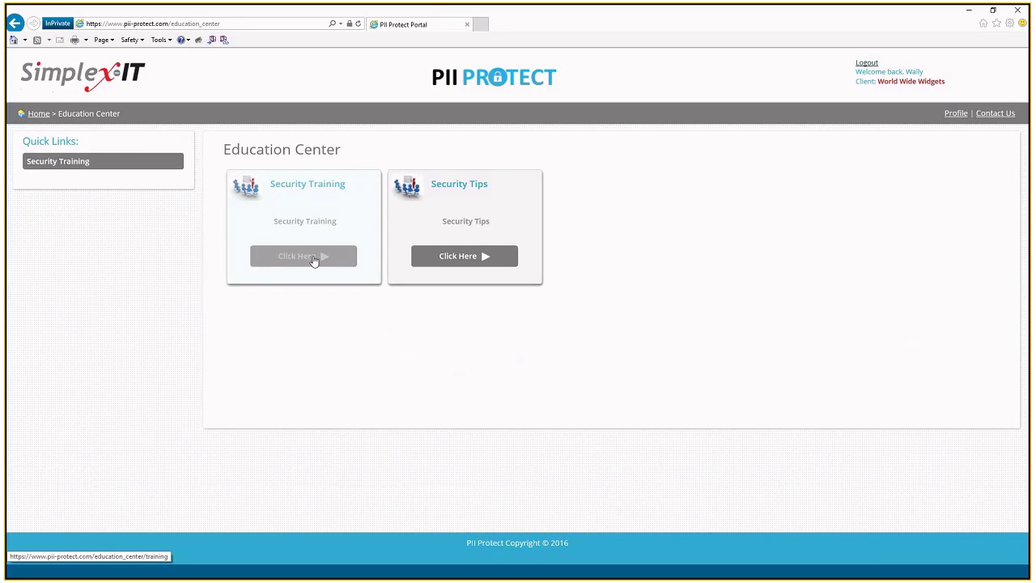
Step: Open the Security Training page and launch the training class site in a new tab
left_click(314, 259)
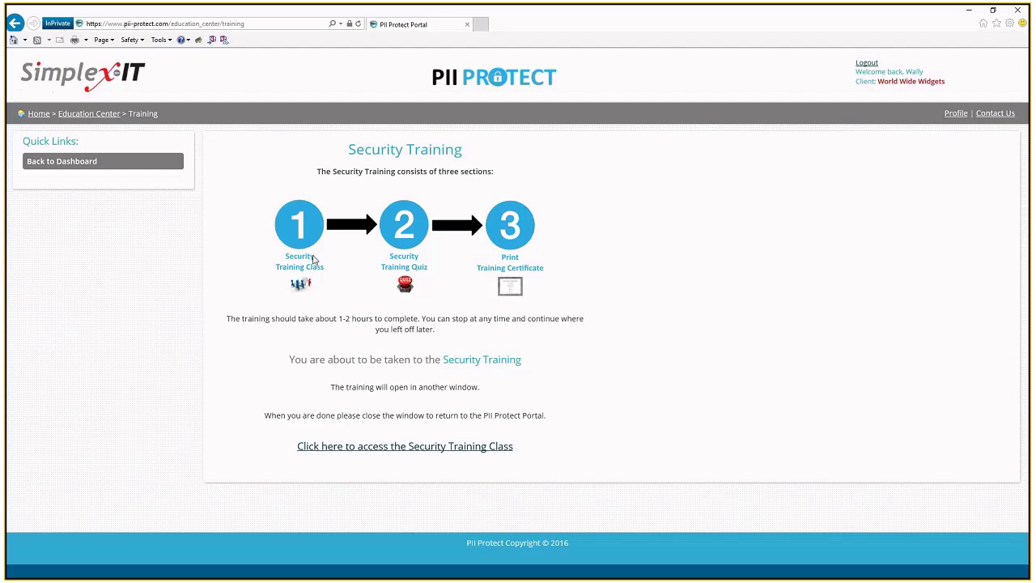
left_click(421, 446)
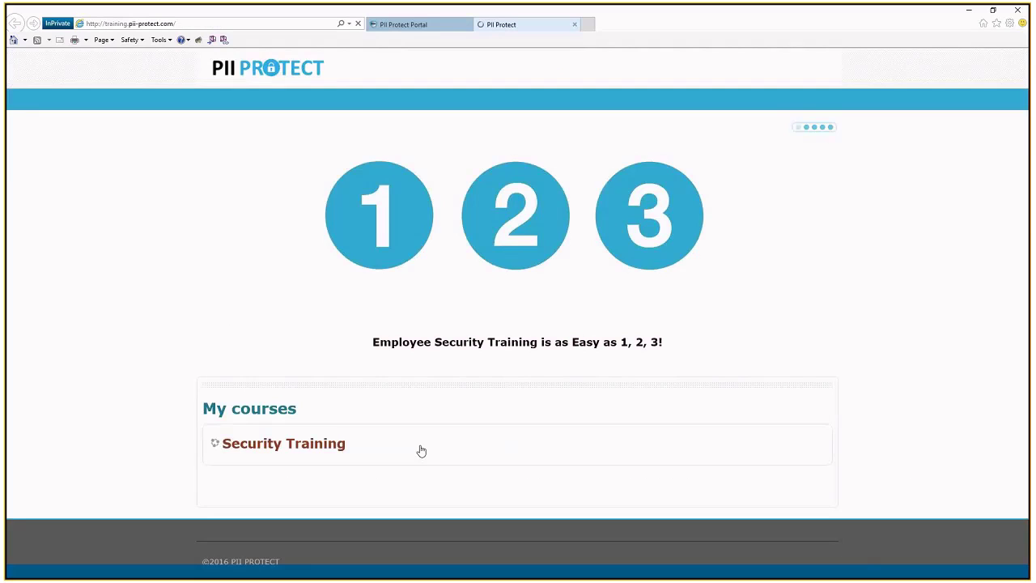
Step: Start the Employee Security Training module and advance past the welcome video to the Introduction slide
left_click(297, 445)
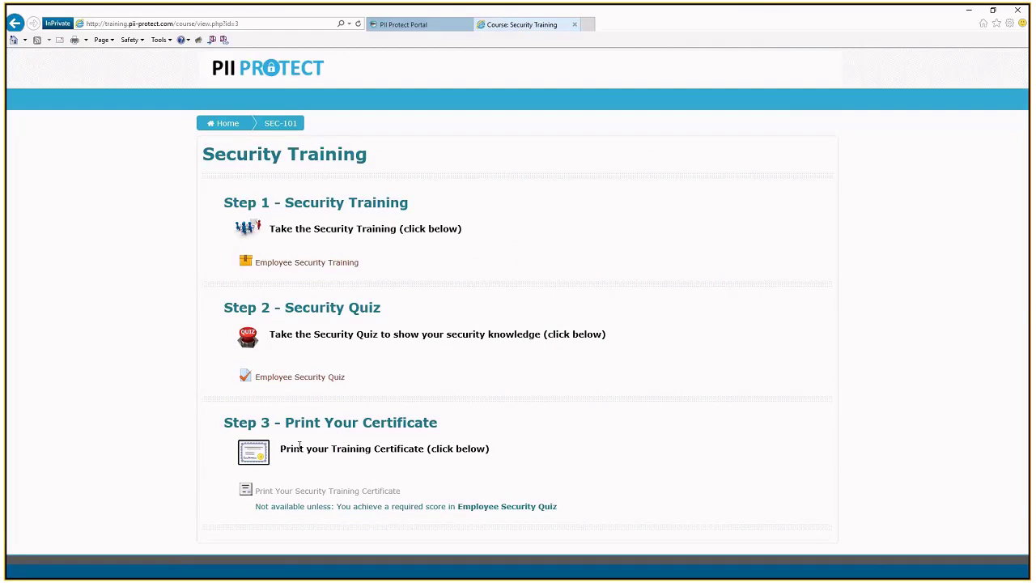
left_click(293, 269)
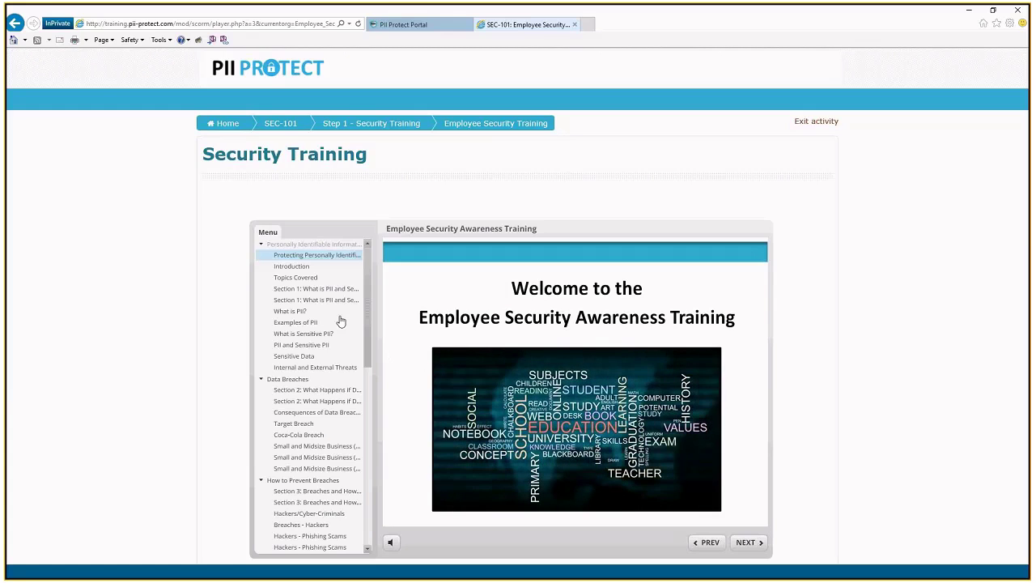
left_click(746, 542)
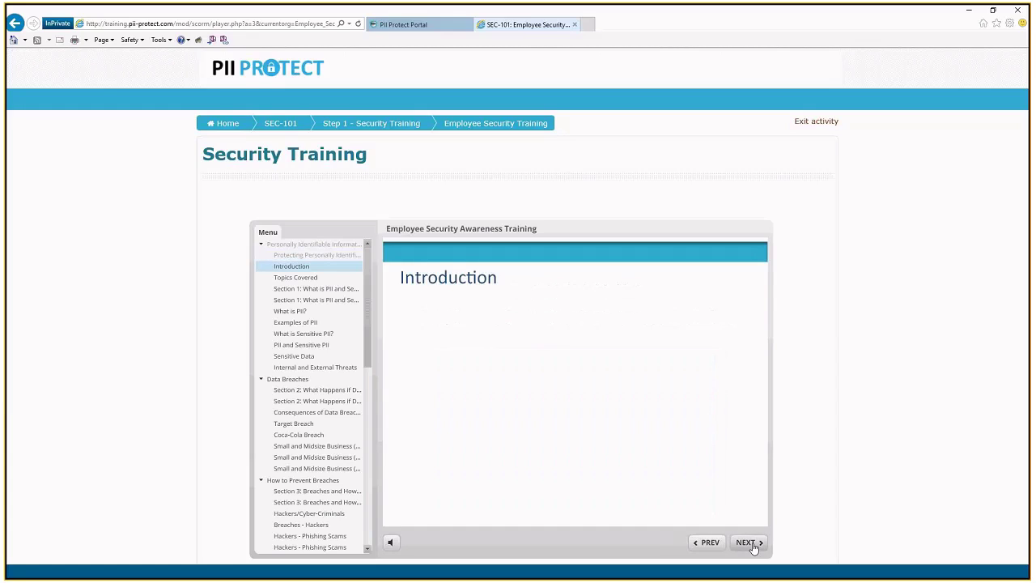